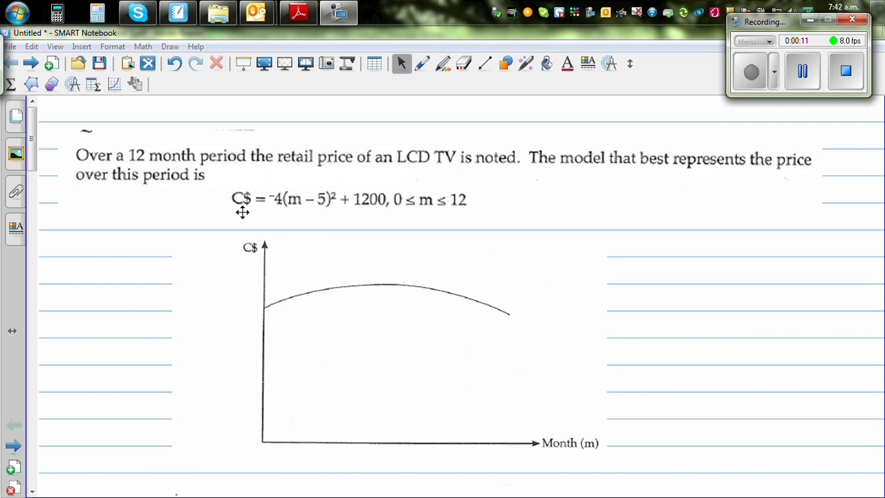
Select the Pen tool to annotate the LCD TV price worksheet in freehand ink.
left_click(422, 65)
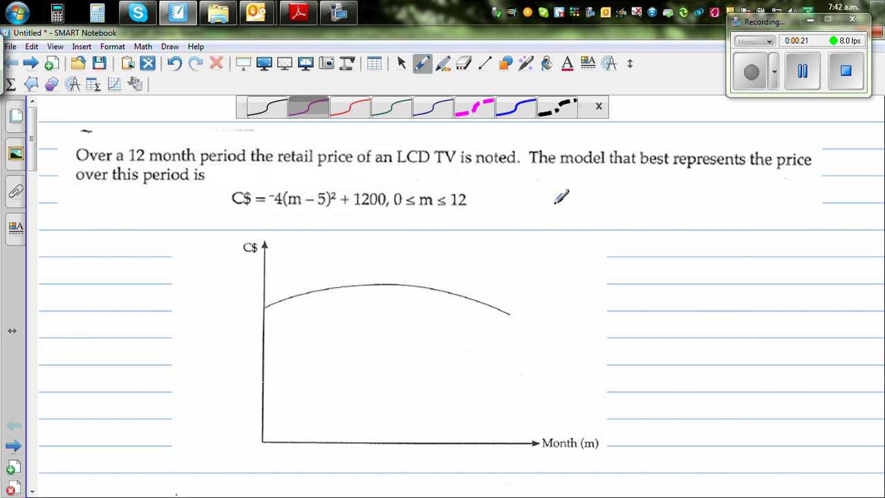
Handwrite C = -4(m-5)²+ beside the printed price equation.
mouse_move(557, 200)
left_mouse_down()
mouse_move(557, 211)
mouse_move(585, 202)
left_mouse_up()
mouse_move(575, 208)
left_mouse_down()
mouse_move(711, 207)
mouse_move(724, 193)
mouse_move(738, 209)
left_mouse_up()
left_click_drag(757, 177, 767, 202)
mouse_move(761, 196)
left_mouse_down()
mouse_move(790, 194)
mouse_move(787, 204)
mouse_move(821, 197)
left_mouse_up()
Finish the model with 1200 and write the domain 0 ≤ m ≤ 12 below it.
left_click_drag(694, 252, 791, 249)
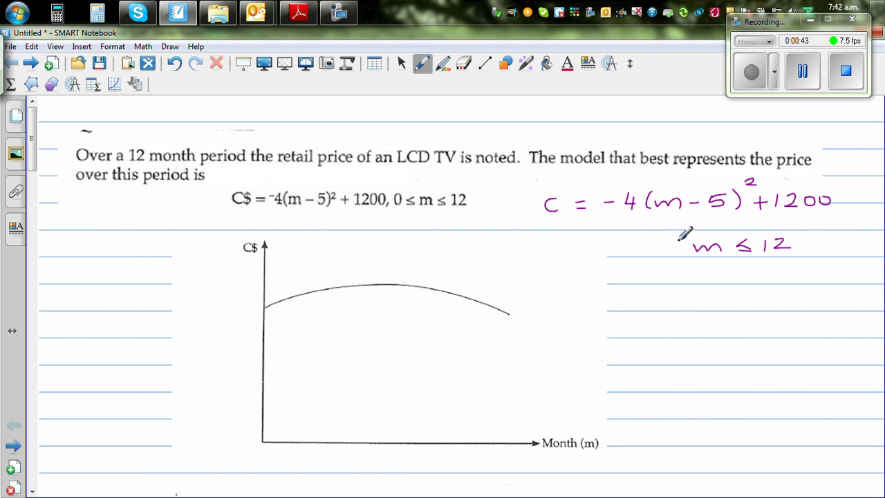
left_click_drag(669, 247, 682, 250)
left_click_drag(667, 253, 683, 252)
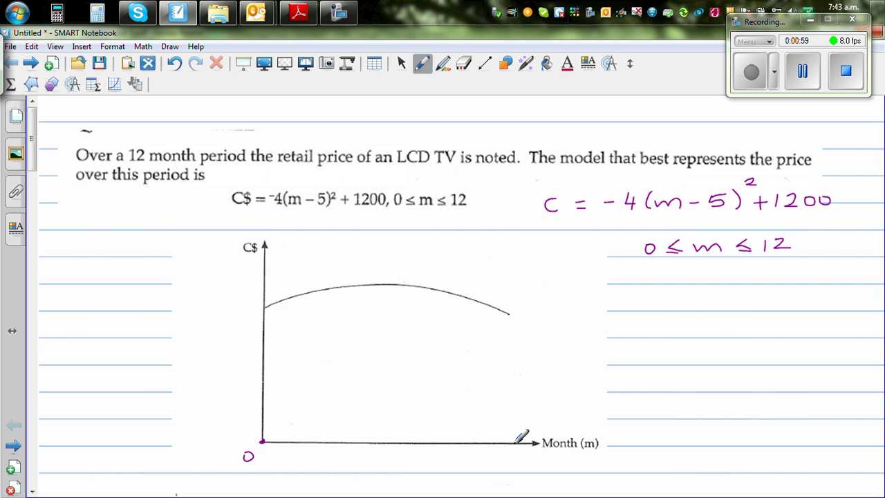
Label 12 on the month axis and underline LCD TV, 'release' and 'LCD television'.
mouse_move(514, 452)
left_mouse_down()
mouse_move(515, 461)
mouse_move(532, 461)
left_mouse_up()
left_click_drag(398, 168, 440, 167)
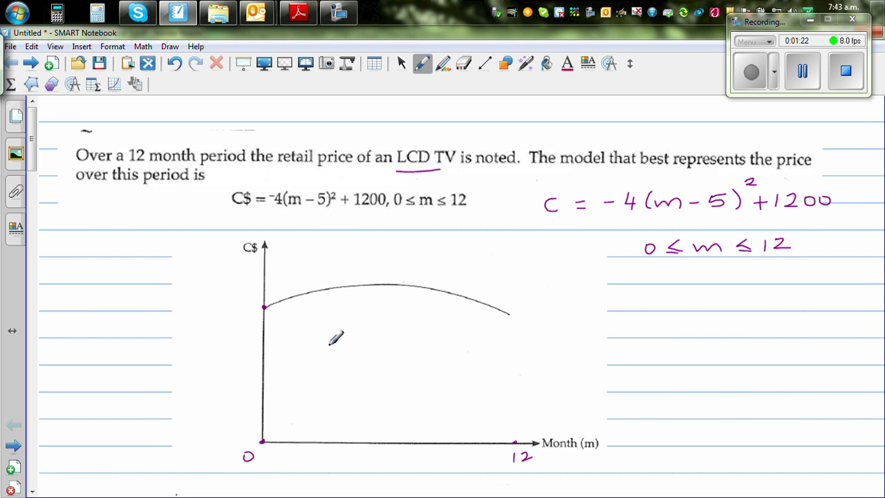
left_click_drag(33, 138, 35, 154)
left_click_drag(295, 418, 329, 418)
left_click_drag(435, 420, 522, 419)
left_click_drag(34, 173, 34, 144)
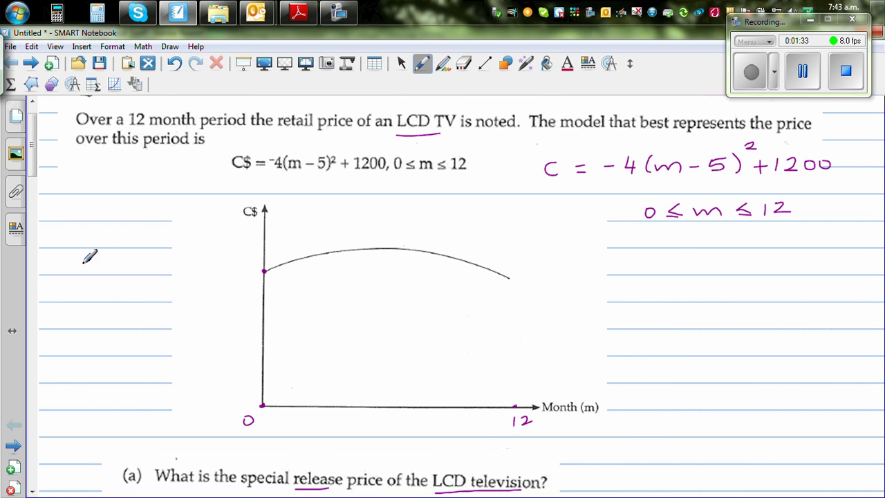
Write m = 0 and C beside question (a).
left_click_drag(32, 154, 32, 166)
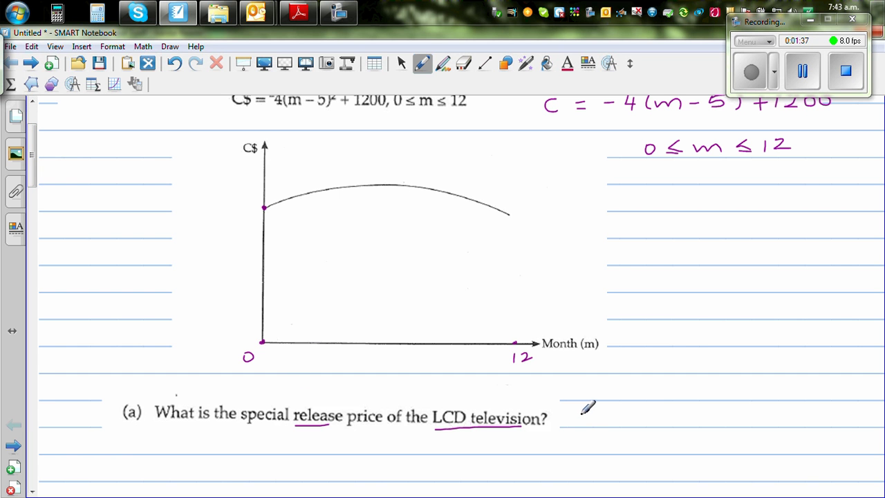
left_click_drag(584, 416, 655, 410)
left_click_drag(754, 408, 754, 415)
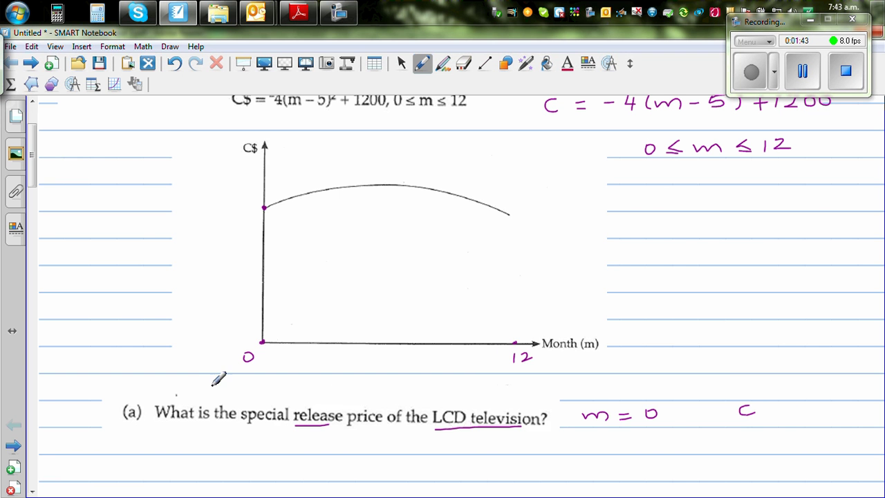
Write the substitution C = -4(0-5)²+1200, erasing a mistaken -2 and rewriting the minus.
left_click_drag(32, 155, 32, 149)
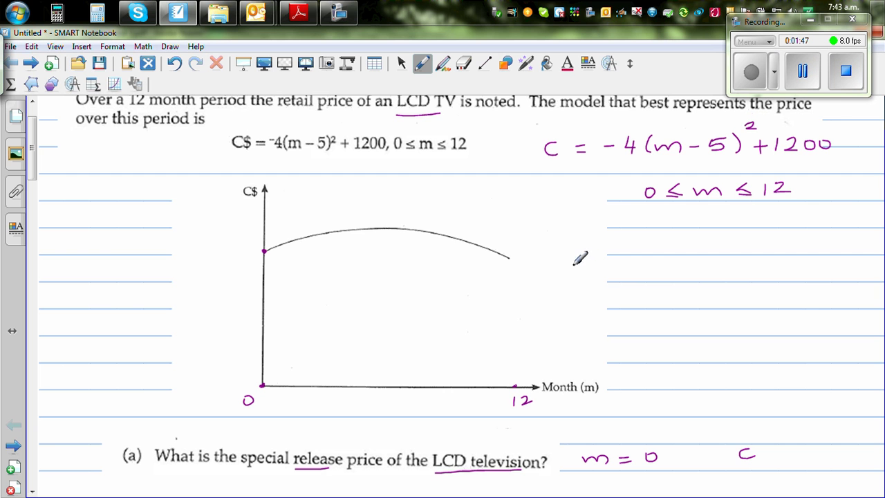
mouse_move(582, 263)
left_mouse_down()
mouse_move(581, 275)
mouse_move(605, 265)
left_mouse_up()
mouse_move(594, 272)
left_mouse_down()
mouse_move(651, 262)
mouse_move(625, 265)
mouse_move(664, 275)
mouse_move(681, 260)
mouse_move(715, 271)
mouse_move(723, 258)
mouse_move(737, 275)
mouse_move(757, 252)
mouse_move(752, 272)
mouse_move(825, 258)
left_mouse_up()
left_click(463, 63)
left_click(422, 63)
Write the working lines = -4(25)+1200 and = -100+1200.
left_click_drag(603, 293, 666, 298)
mouse_move(659, 288)
left_mouse_down()
mouse_move(660, 303)
mouse_move(679, 304)
mouse_move(758, 293)
mouse_move(751, 301)
mouse_move(796, 303)
mouse_move(826, 289)
left_mouse_up()
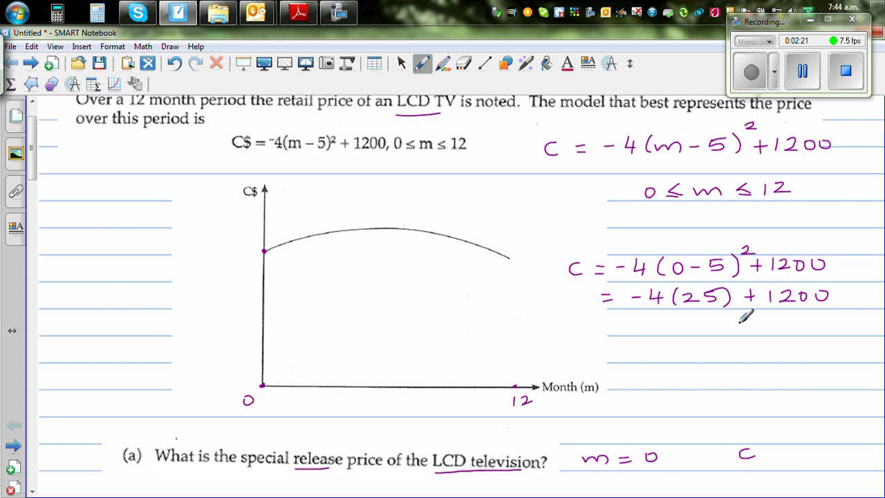
left_click_drag(600, 328, 620, 333)
mouse_move(644, 325)
left_mouse_down()
mouse_move(673, 317)
mouse_move(677, 329)
mouse_move(689, 328)
mouse_move(734, 324)
left_mouse_up()
mouse_move(727, 315)
left_mouse_down()
mouse_move(726, 332)
mouse_move(791, 319)
left_mouse_up()
Write C = $1100 and label 1100 on the C$ price axis.
mouse_move(673, 346)
left_mouse_down()
mouse_move(723, 348)
mouse_move(717, 353)
mouse_move(724, 337)
mouse_move(725, 354)
mouse_move(758, 347)
mouse_move(760, 356)
mouse_move(780, 345)
left_mouse_up()
mouse_move(222, 247)
left_mouse_down()
mouse_move(222, 256)
mouse_move(251, 246)
left_mouse_up()
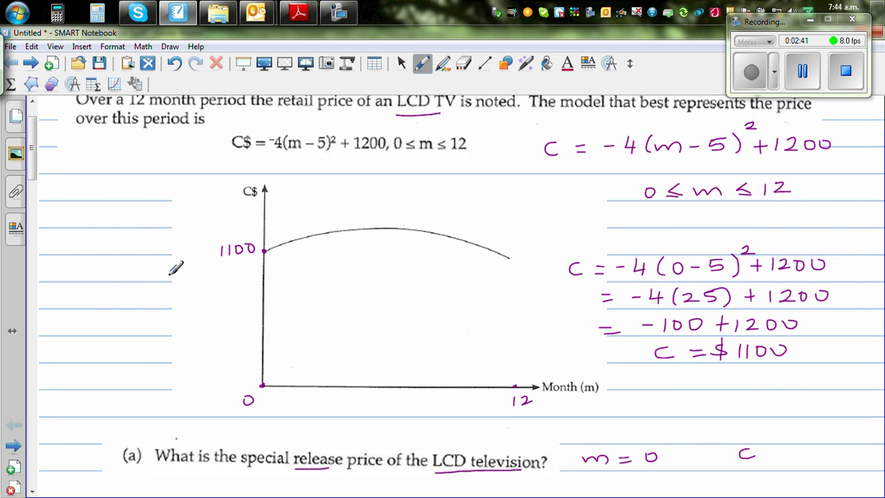
scroll(36, 168, "down", 1)
Answer question (a) with $1100, then underline 'retail' and '12 month' in question (b).
scroll(35, 168, "down", 3)
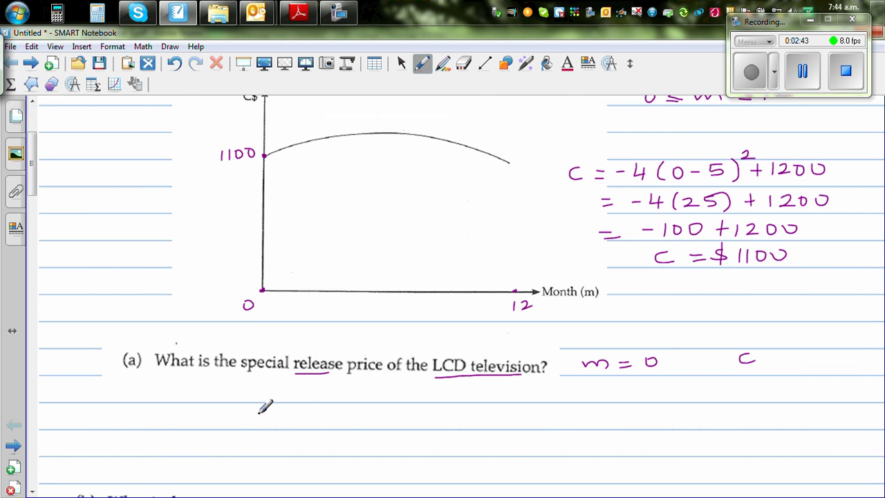
mouse_move(264, 413)
left_mouse_down()
mouse_move(244, 422)
mouse_move(260, 432)
mouse_move(338, 407)
left_mouse_up()
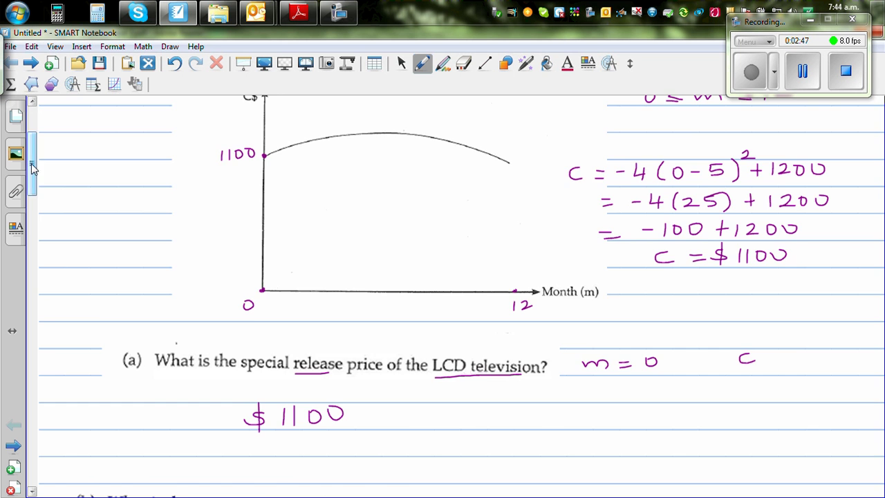
left_click_drag(32, 170, 34, 186)
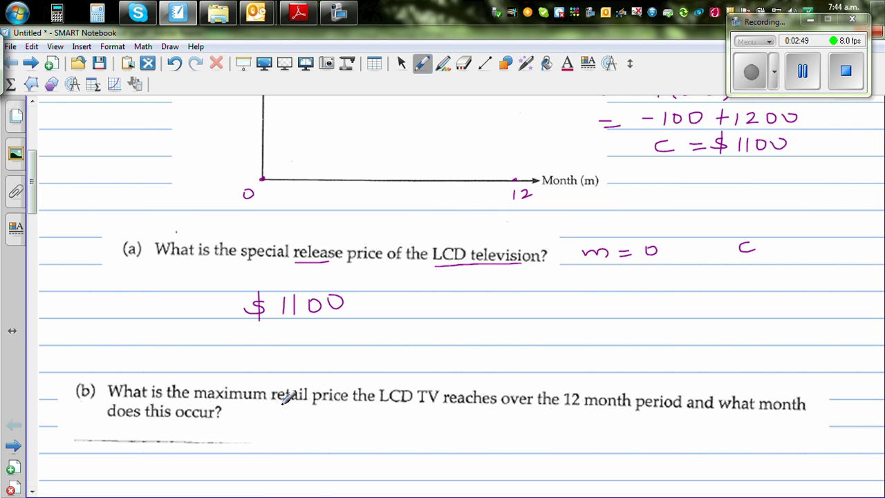
left_click_drag(271, 408, 306, 404)
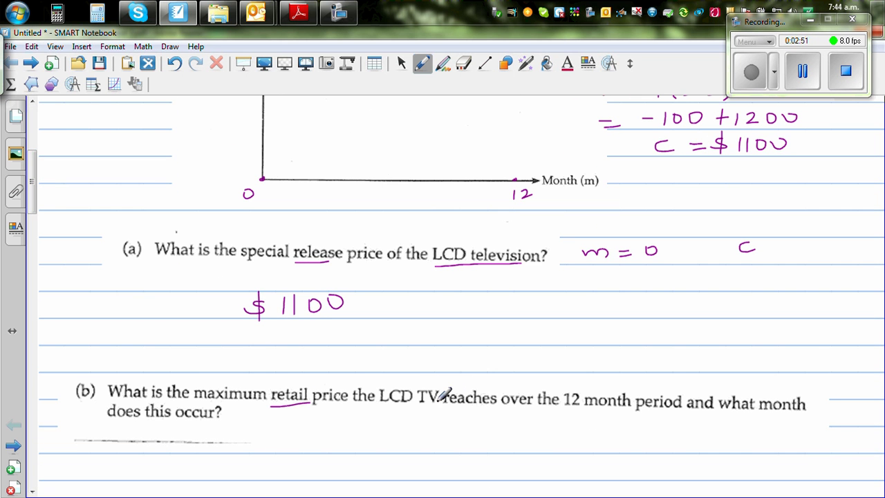
left_click_drag(569, 409, 604, 409)
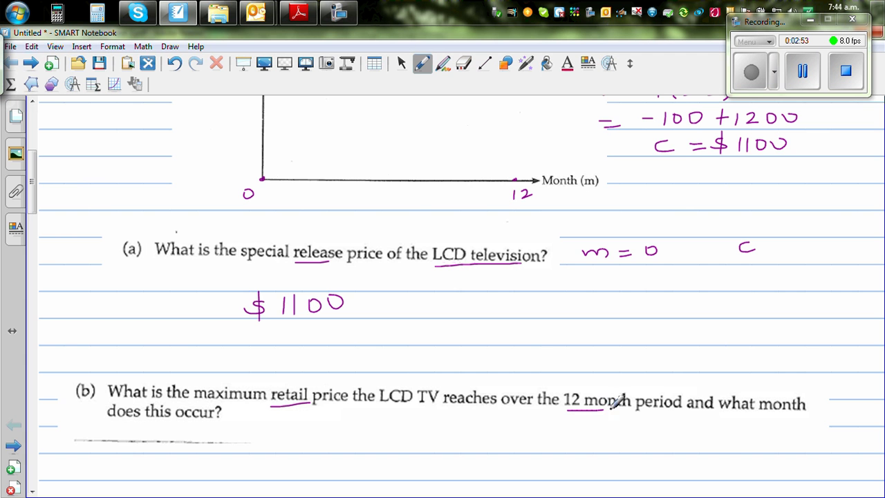
left_click_drag(31, 196, 31, 160)
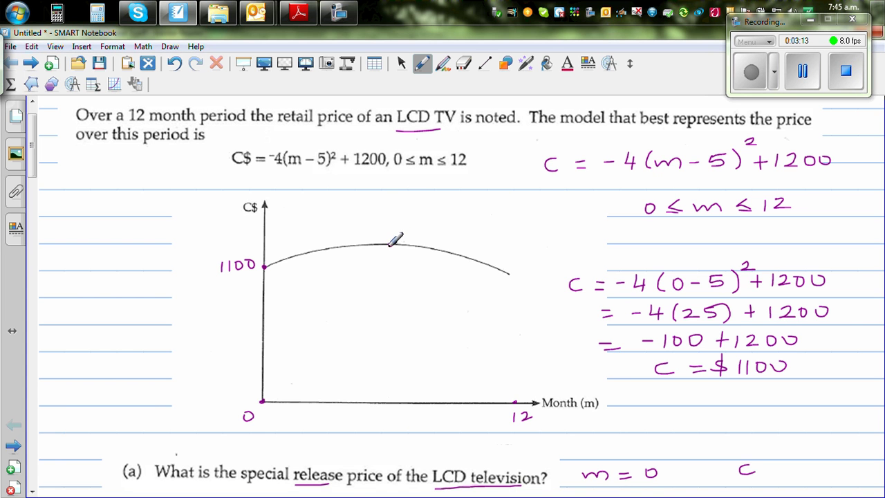
Point an arrow at the peak labelled Max, and highlight the 5 in m − 5.
mouse_move(400, 237)
left_mouse_down()
mouse_move(462, 215)
mouse_move(493, 226)
left_mouse_up()
left_click_drag(493, 215, 484, 226)
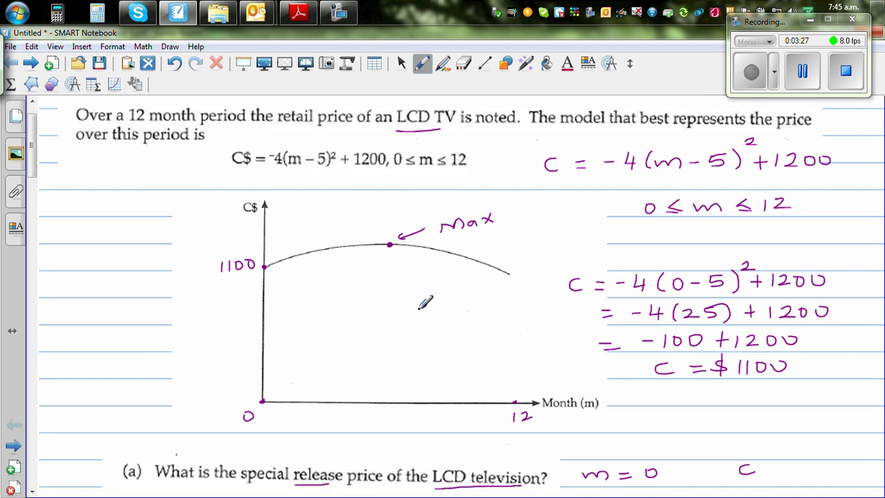
left_click_drag(309, 172, 325, 176)
left_click_drag(302, 144, 322, 146)
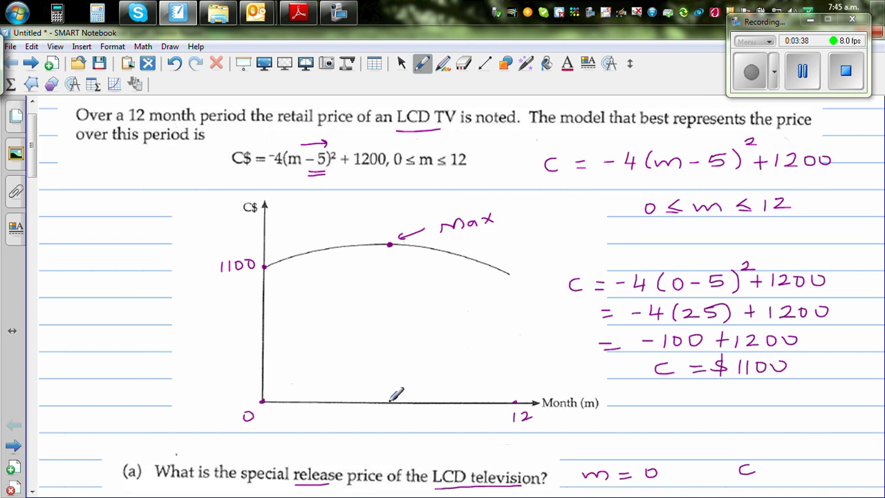
Tick month 5 on the axis and write the peak coordinates (5, 1200).
mouse_move(390, 398)
left_mouse_down()
mouse_move(400, 416)
mouse_move(393, 422)
left_mouse_up()
left_click_drag(393, 410, 404, 409)
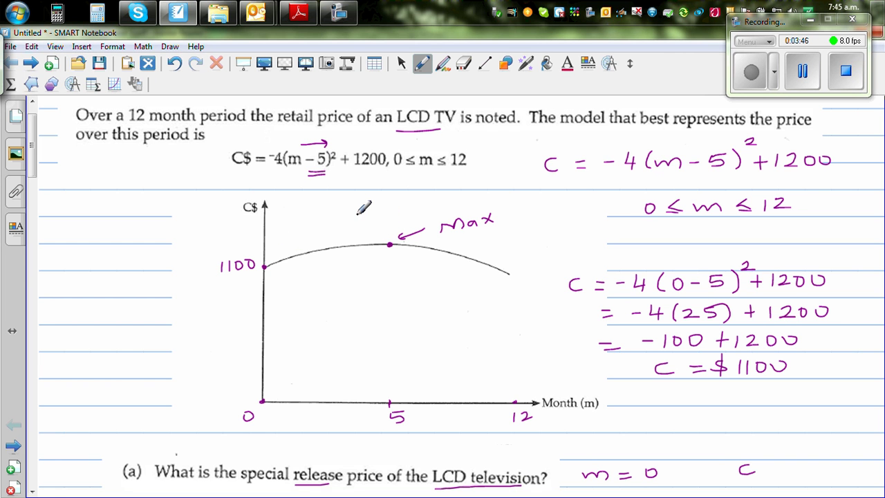
mouse_move(358, 206)
left_mouse_down()
mouse_move(353, 221)
mouse_move(378, 205)
mouse_move(385, 220)
mouse_move(411, 209)
mouse_move(414, 216)
mouse_move(422, 202)
mouse_move(445, 215)
left_mouse_up()
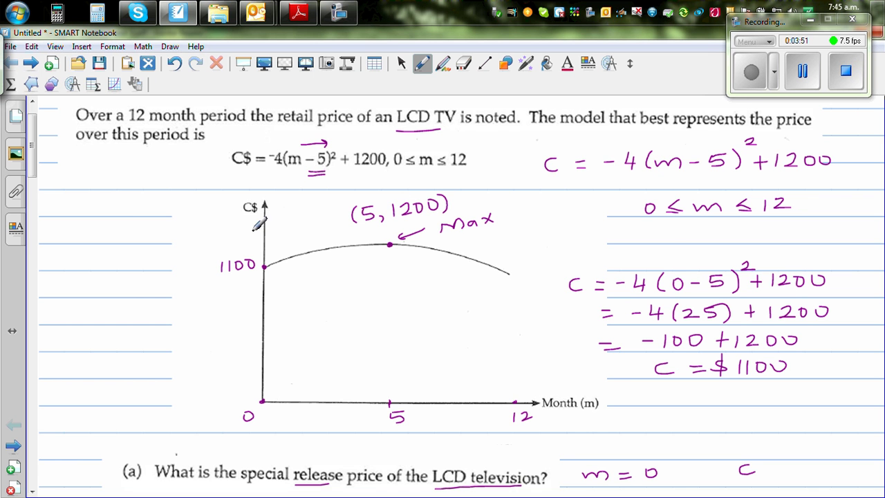
left_click_drag(31, 154, 38, 195)
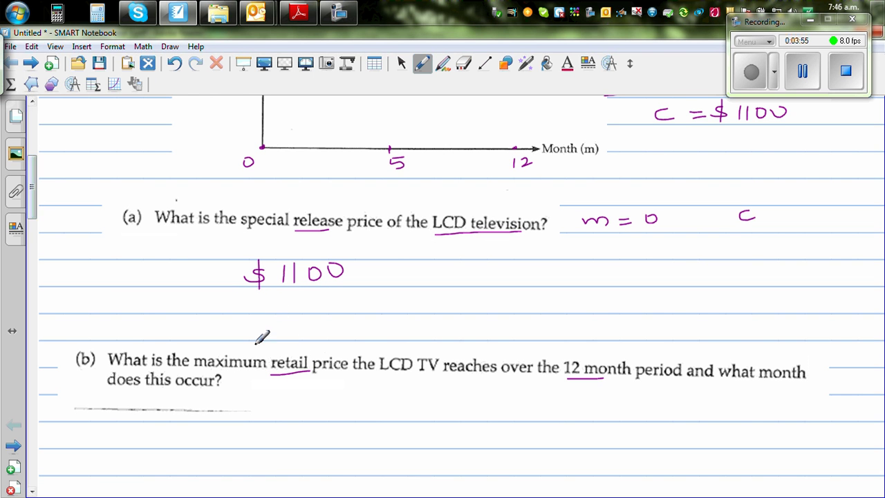